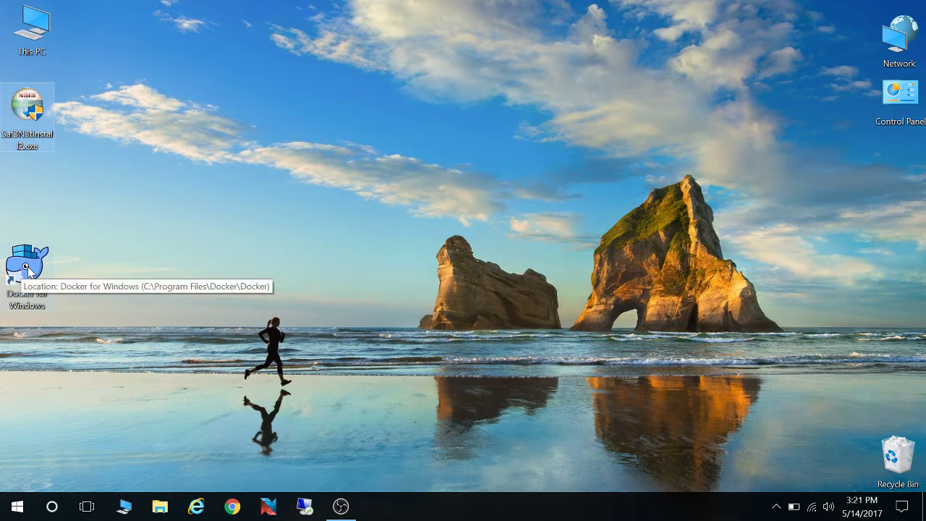
Step: Check the hidden system tray icons
click(775, 508)
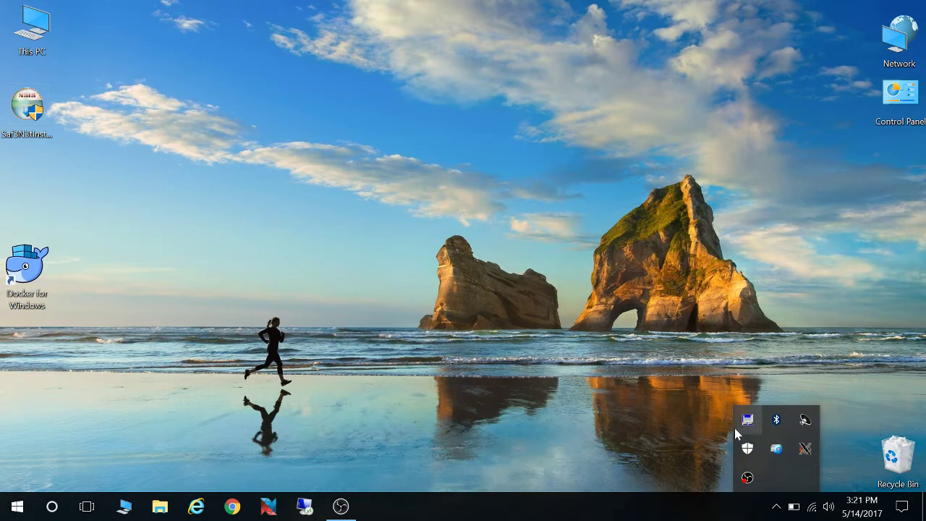
click(626, 400)
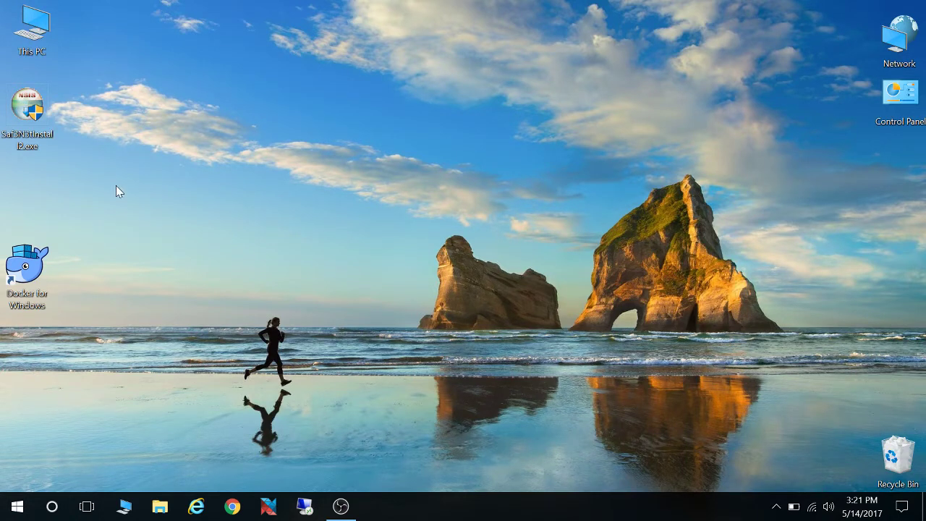
Step: Run Saf3N3tInstall2.exe from the desktop and accept its license agreement to start the installation
double_click(29, 113)
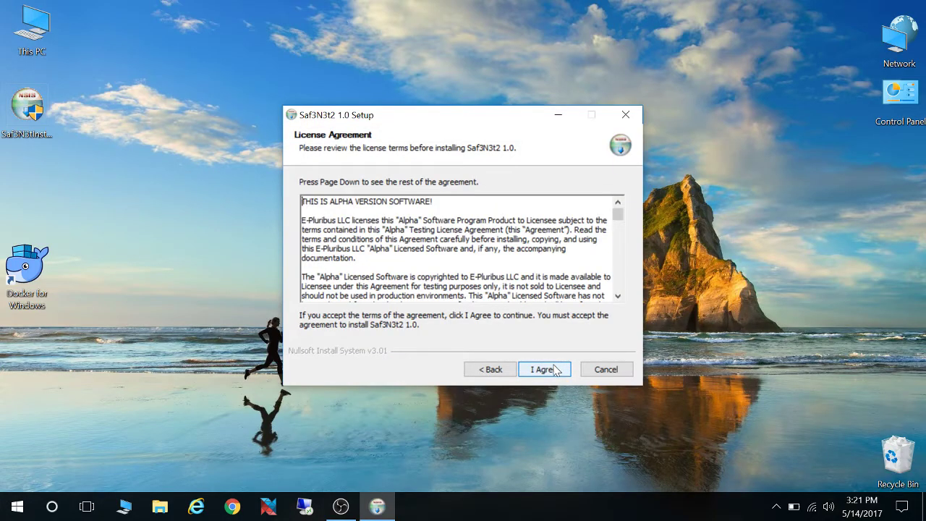
click(555, 370)
click(554, 367)
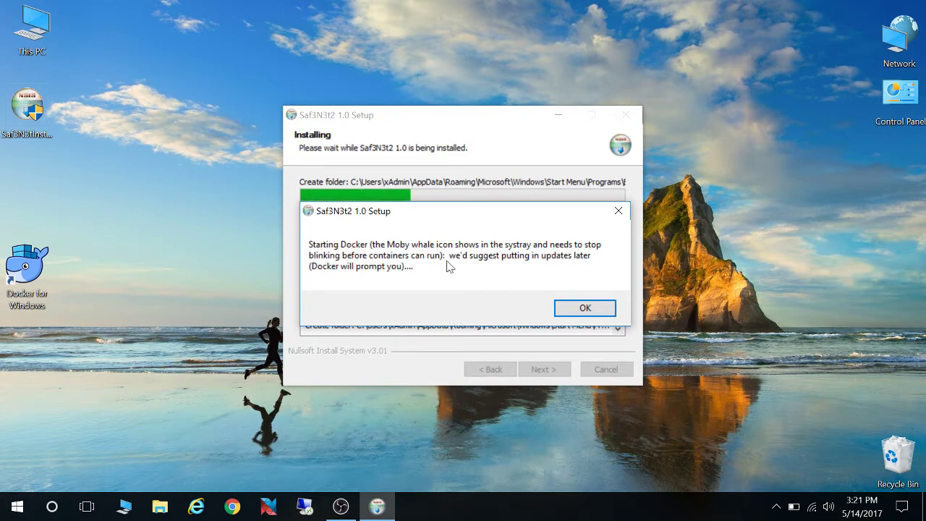
Step: Let the setup start Docker, postpone the Docker update, and proceed with building the Firefox container
click(606, 309)
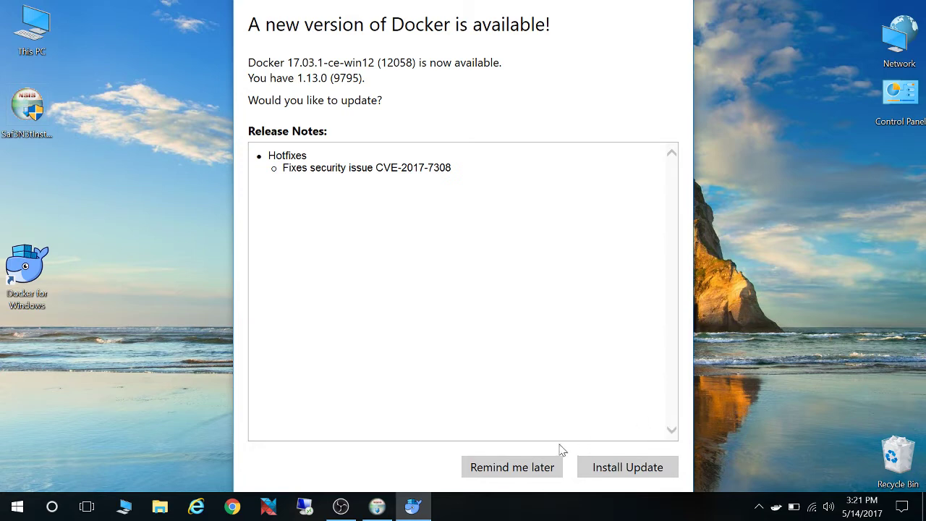
click(531, 468)
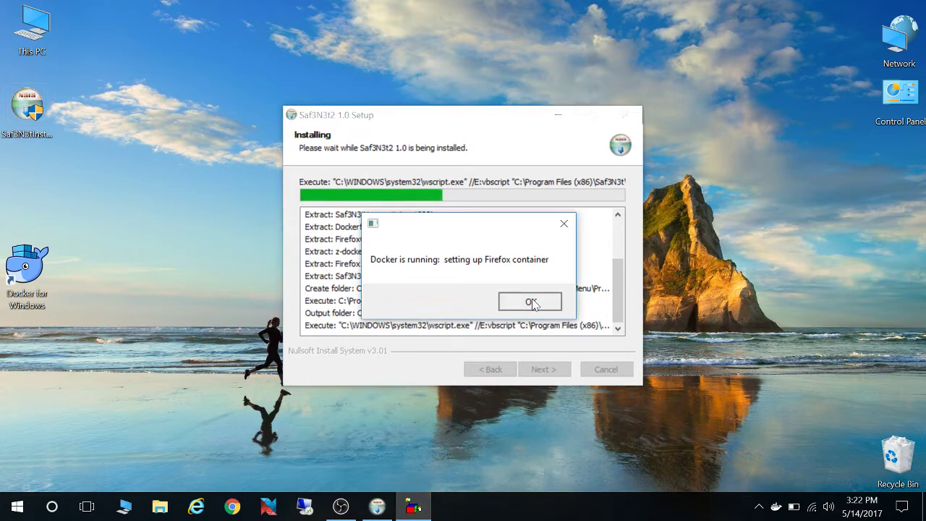
click(530, 301)
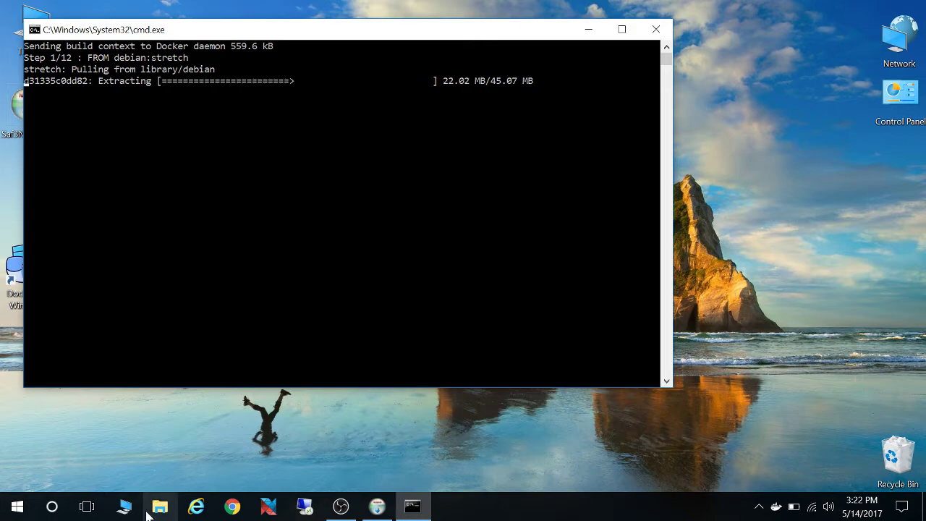
Step: Locate the Saf3N3t folder under C:\Program Files (x86) in File Explorer beside the build console, and close File Explorer
click(158, 508)
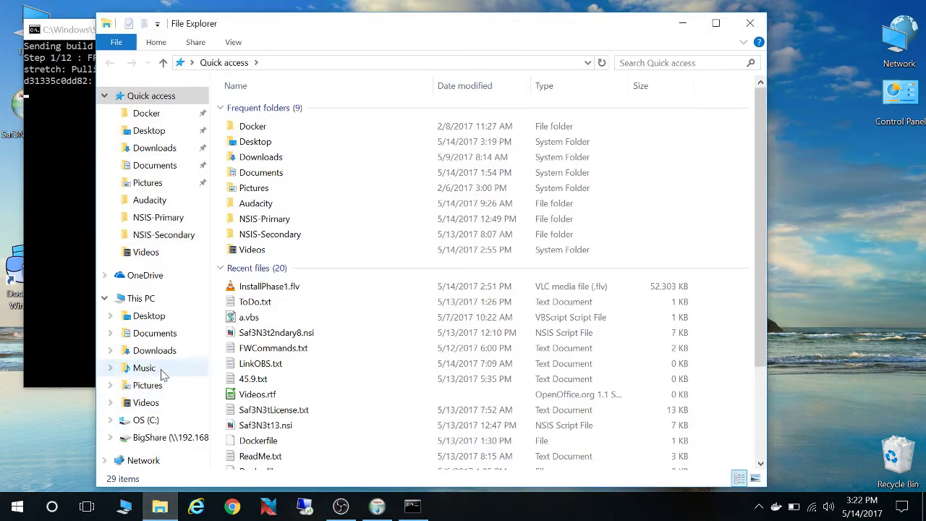
click(152, 421)
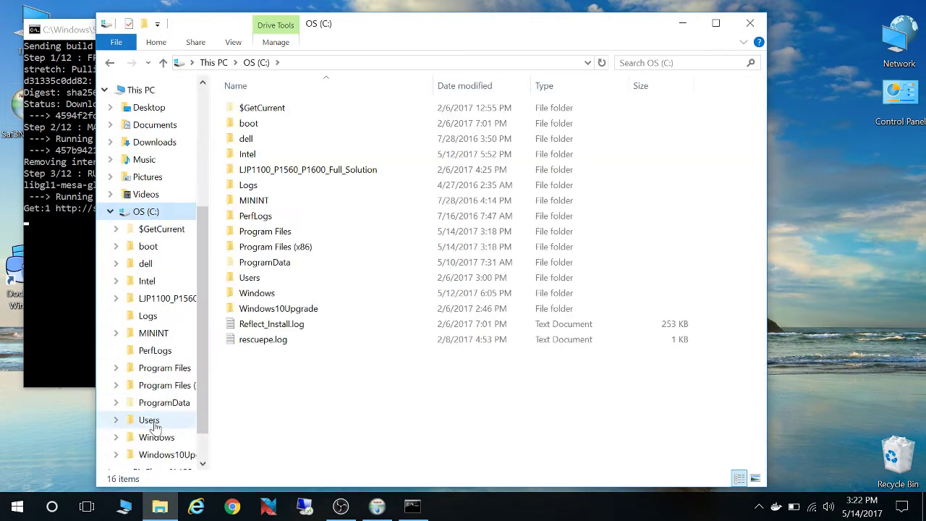
double_click(316, 249)
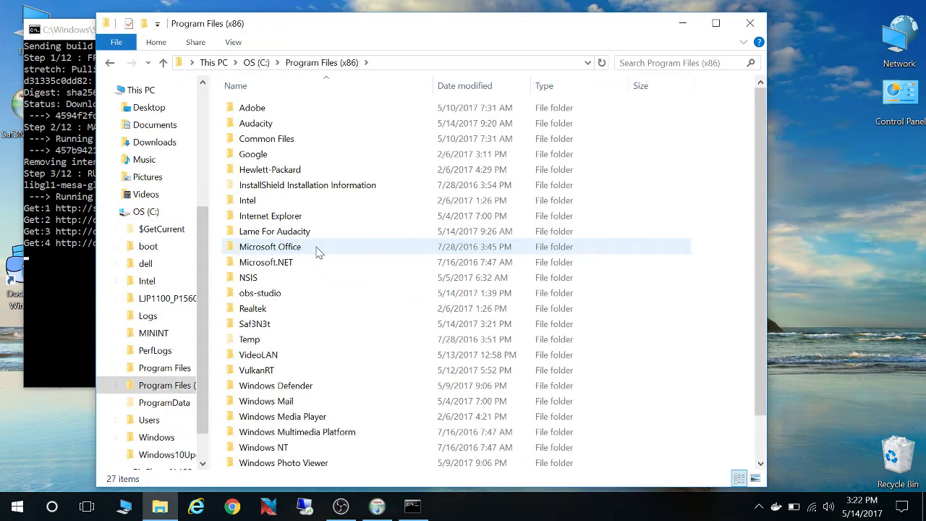
click(280, 324)
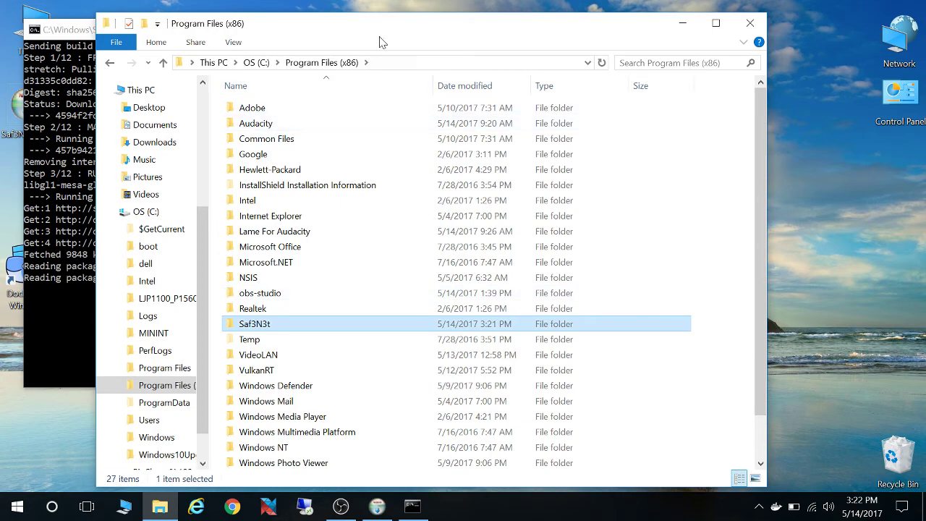
drag(403, 29, 599, 34)
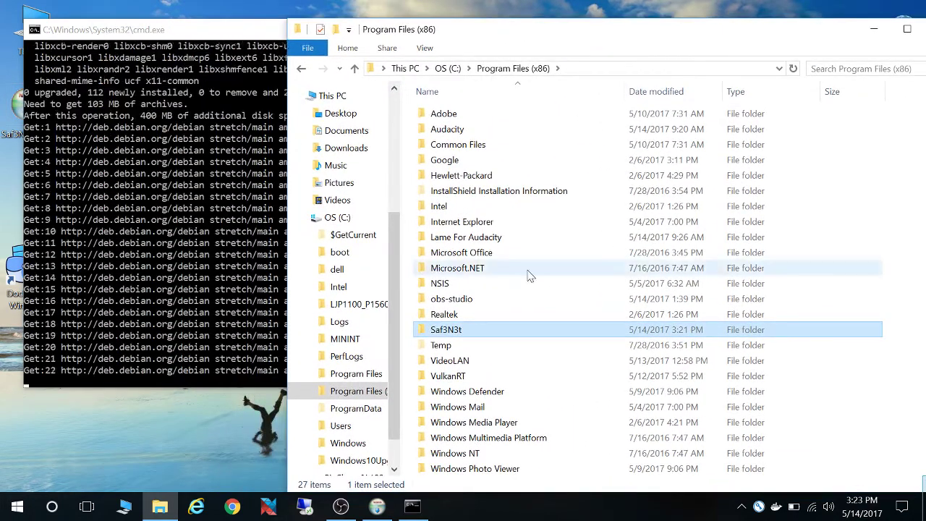
mouse_move(476, 333)
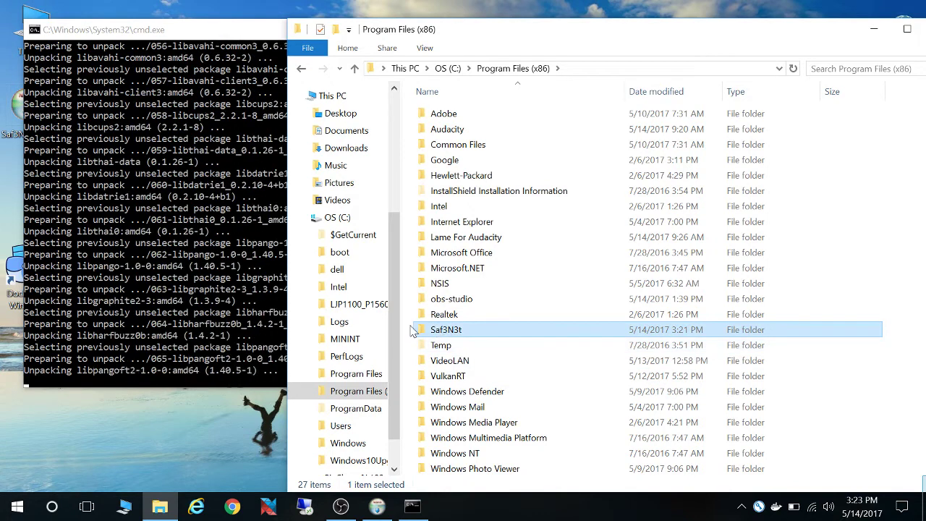
click(239, 291)
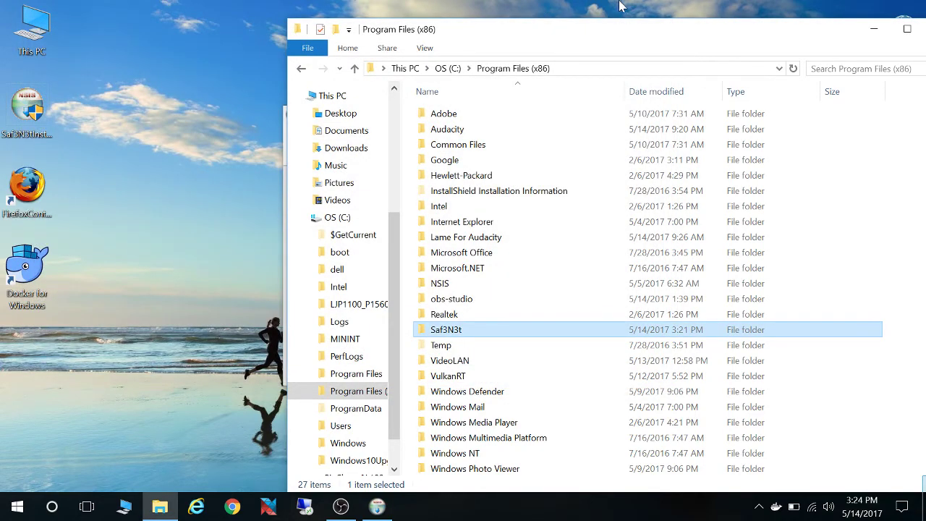
drag(672, 31, 545, 22)
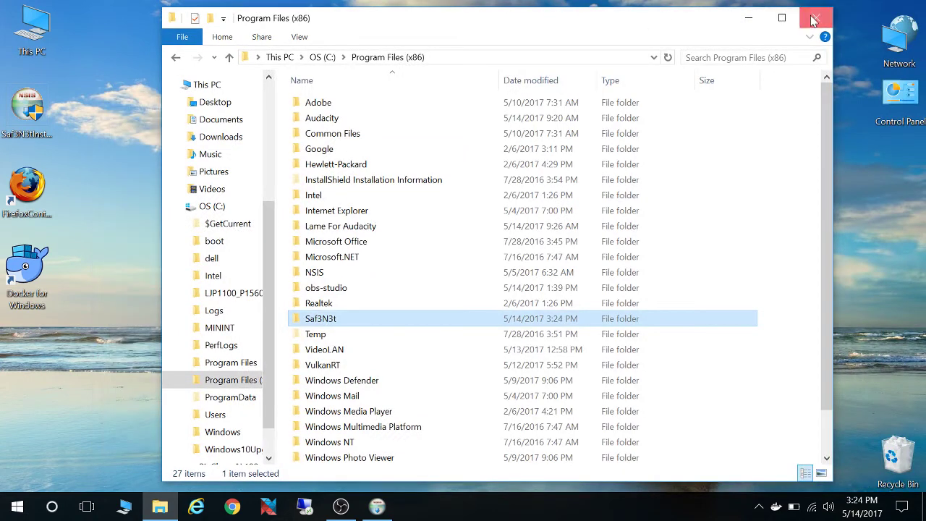
click(816, 18)
Step: Finish the Saf3N3t2 setup wizard and maximize the Firefox container window
click(550, 371)
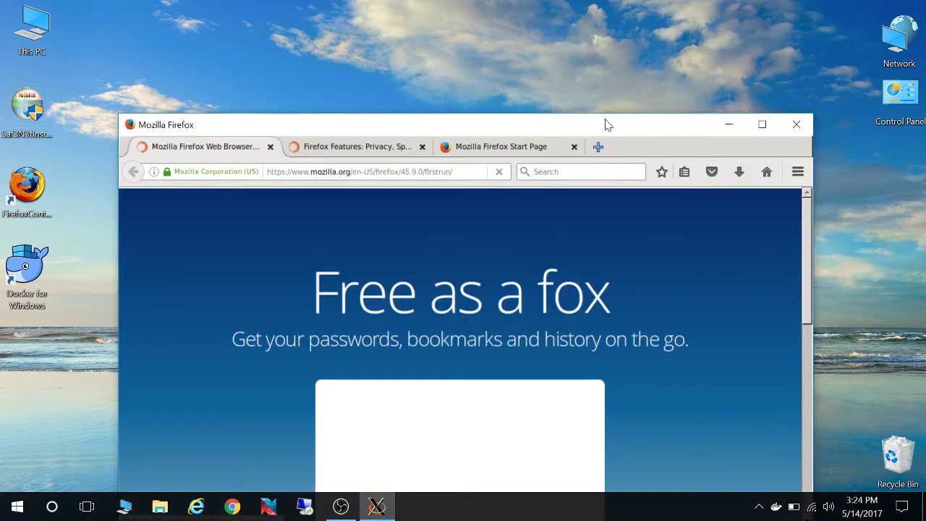
drag(605, 124, 519, 60)
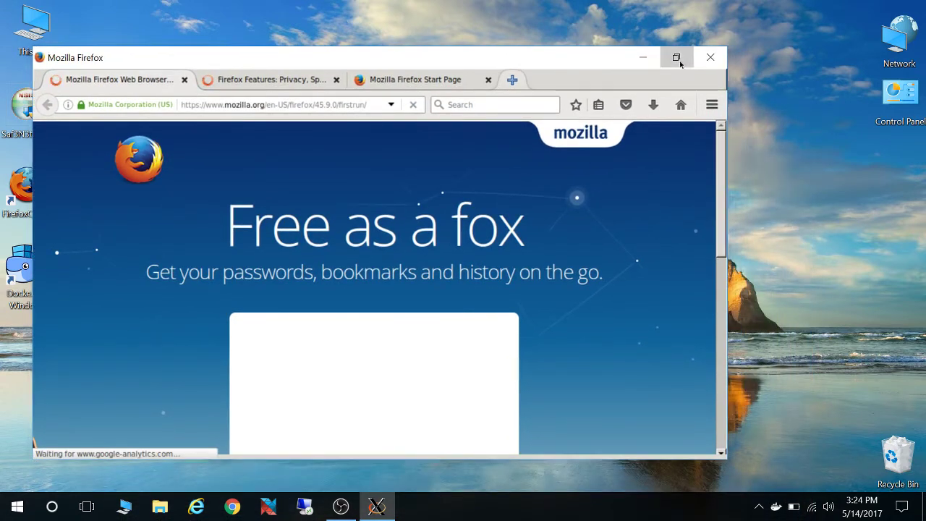
click(677, 57)
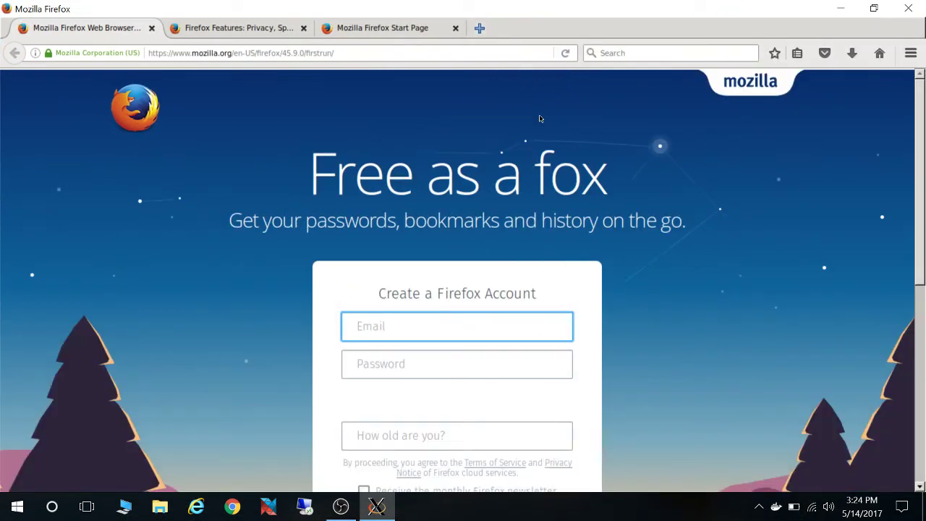
Step: Examine the container's save locations in the web page's Save As dialog, and cancel without saving
key(ctrl+s)
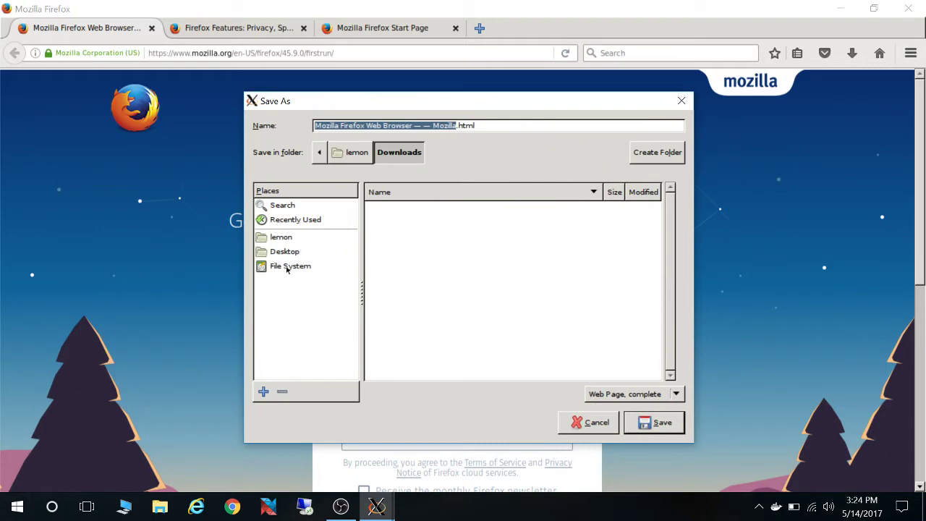
click(591, 425)
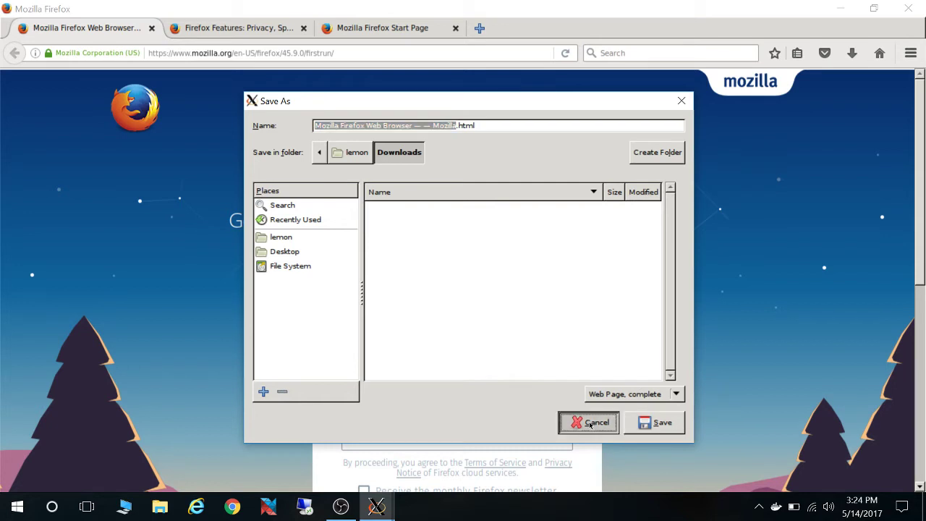
click(590, 425)
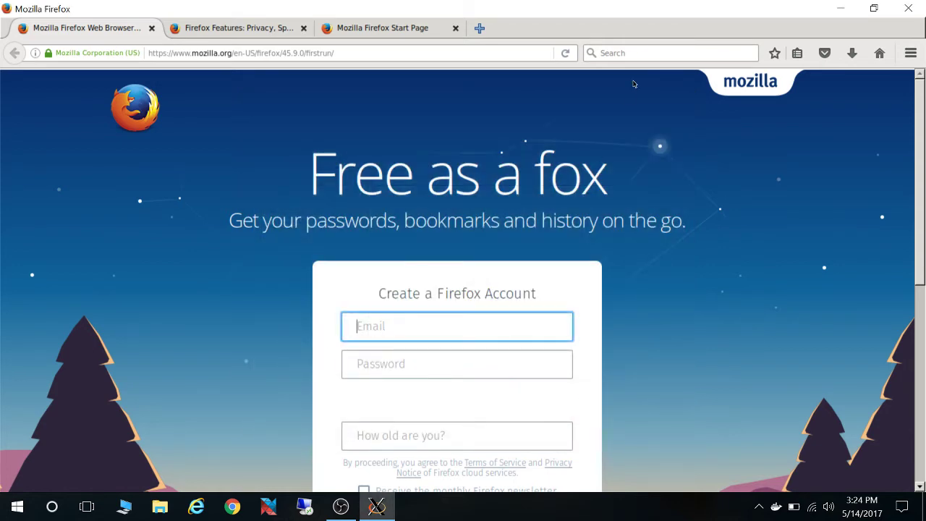
Step: Search the web for "fireofox" in the containerized Firefox
click(616, 52)
text(fireo)
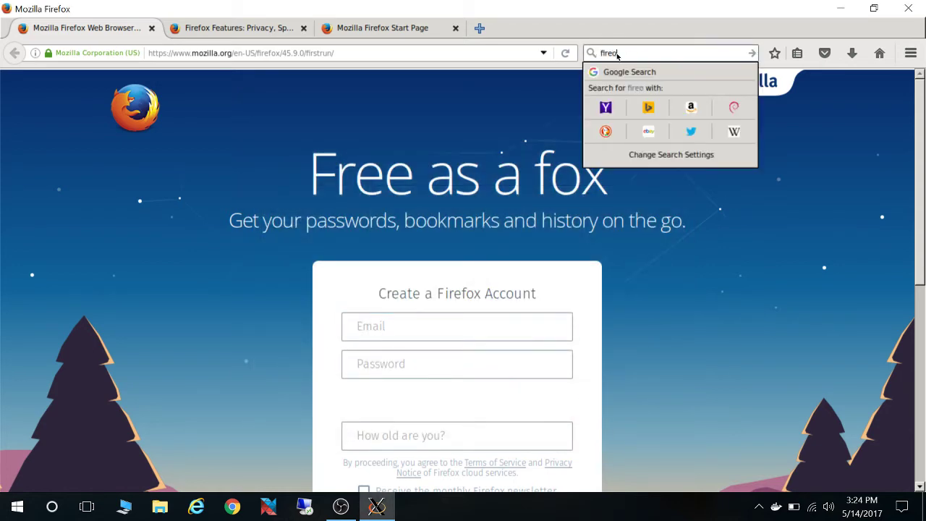
text(fox)
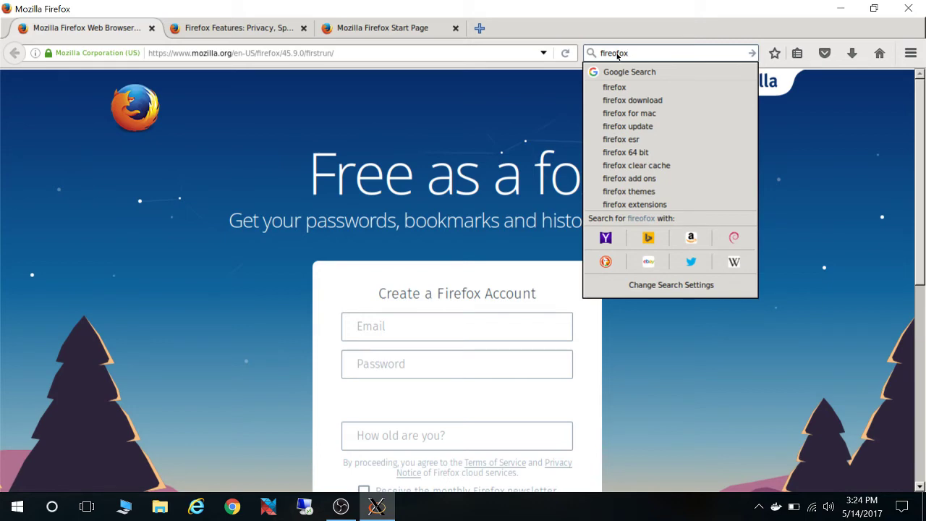
key(Return)
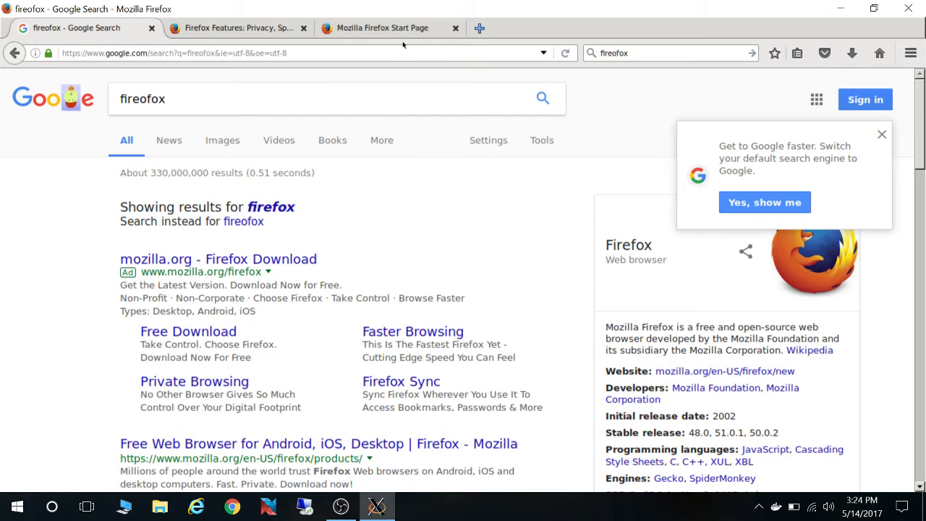
drag(400, 50, 51, 44)
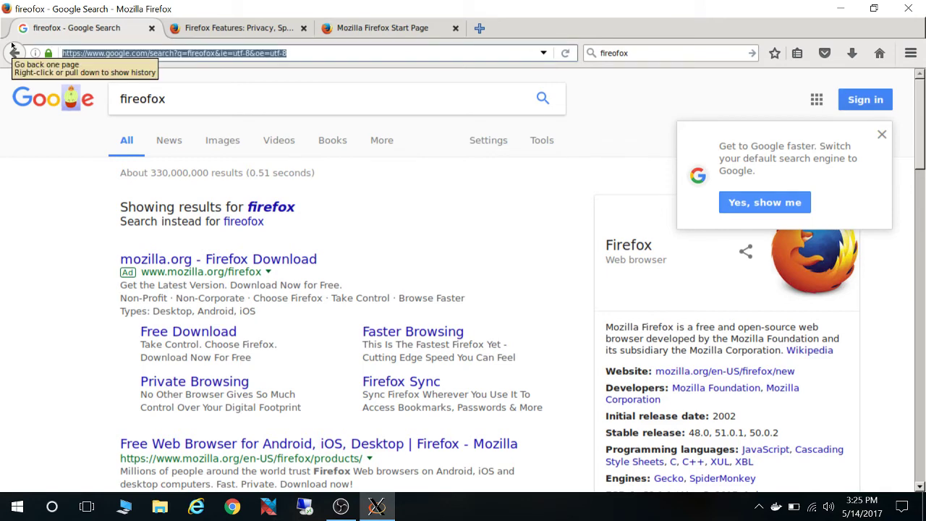
text(www.you)
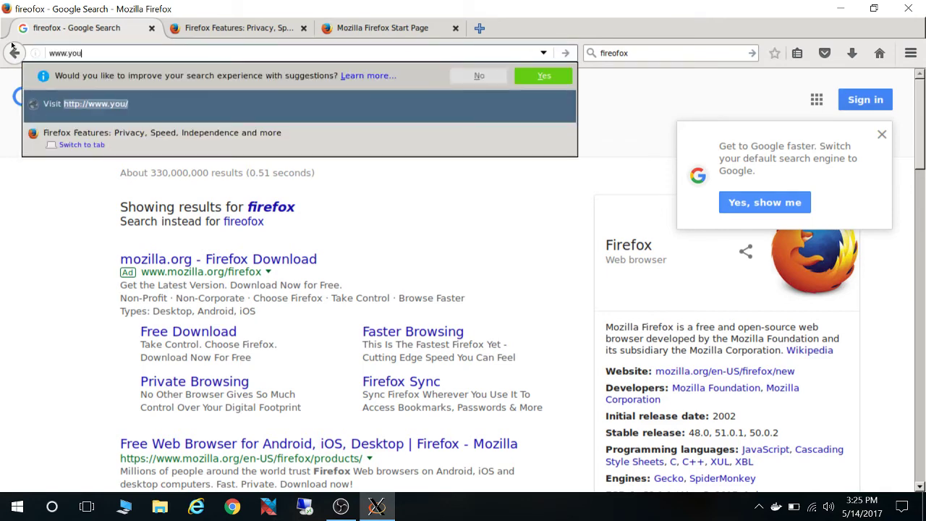
text(tube.com)
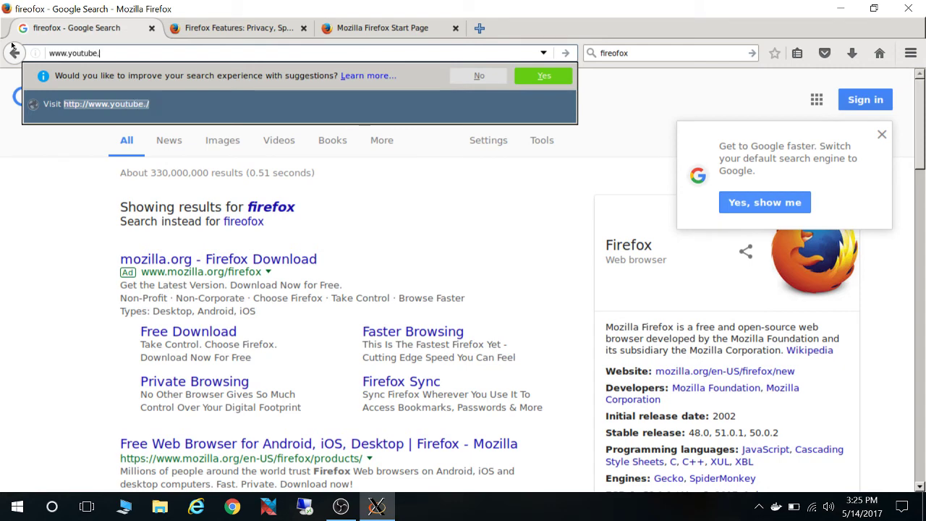
key(Return)
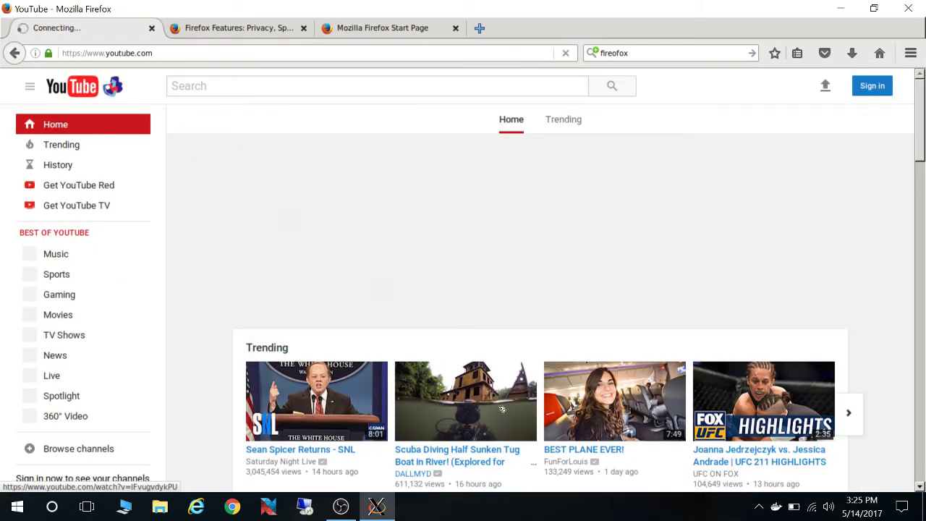
click(482, 395)
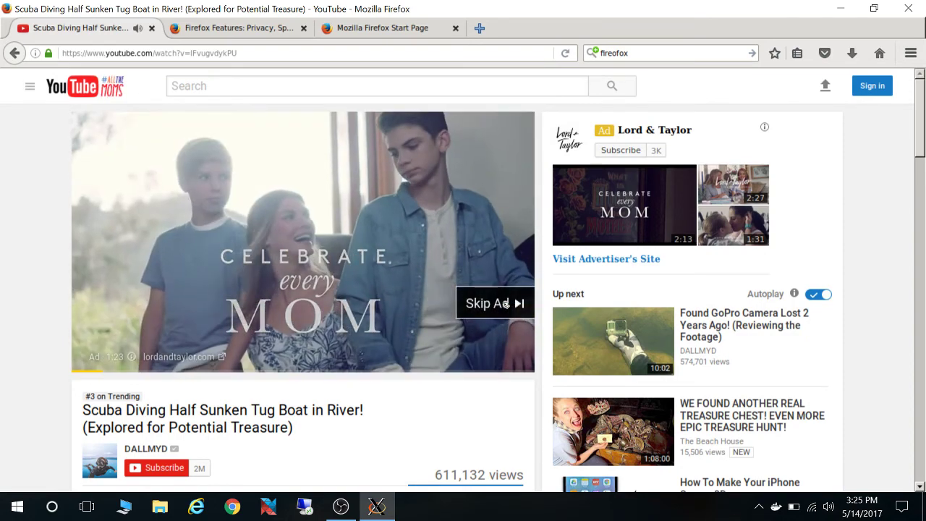
click(505, 304)
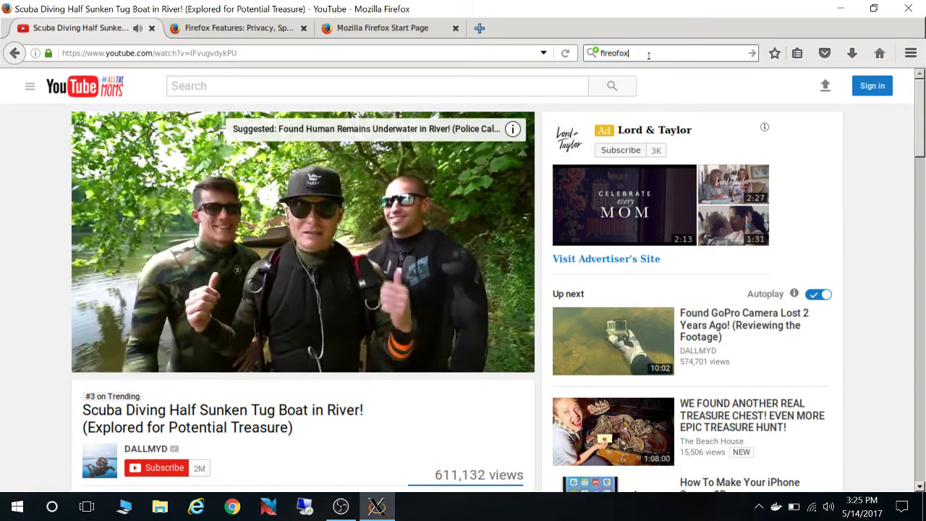
Step: Rerun the "fireofox" web search and close the Firefox container window
key(Return)
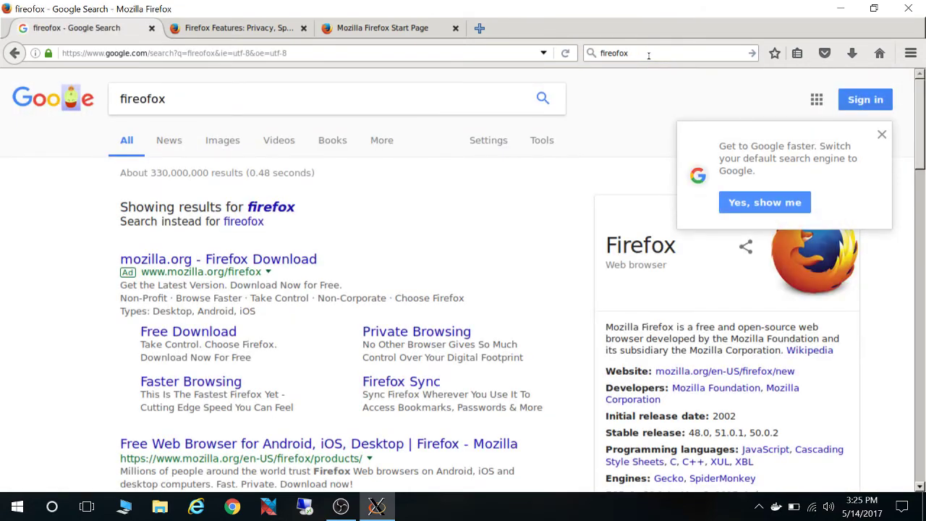
click(917, 11)
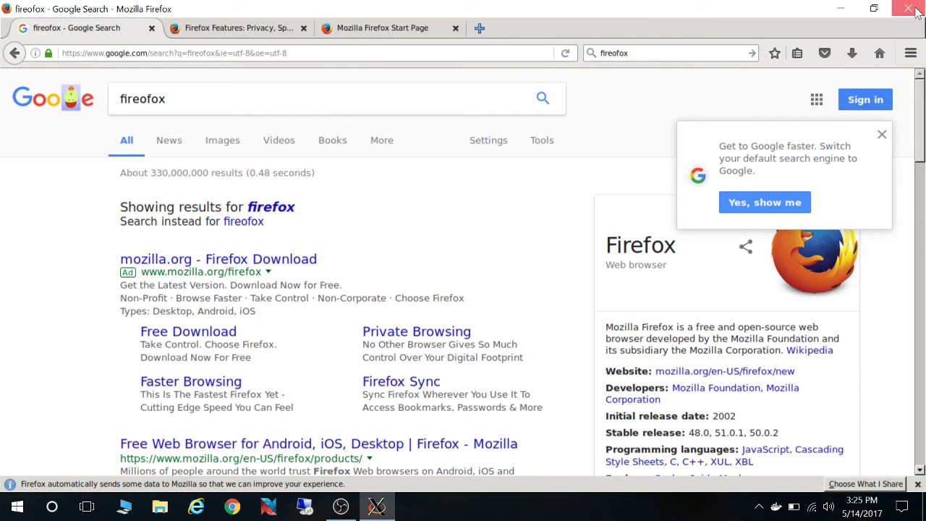
click(585, 306)
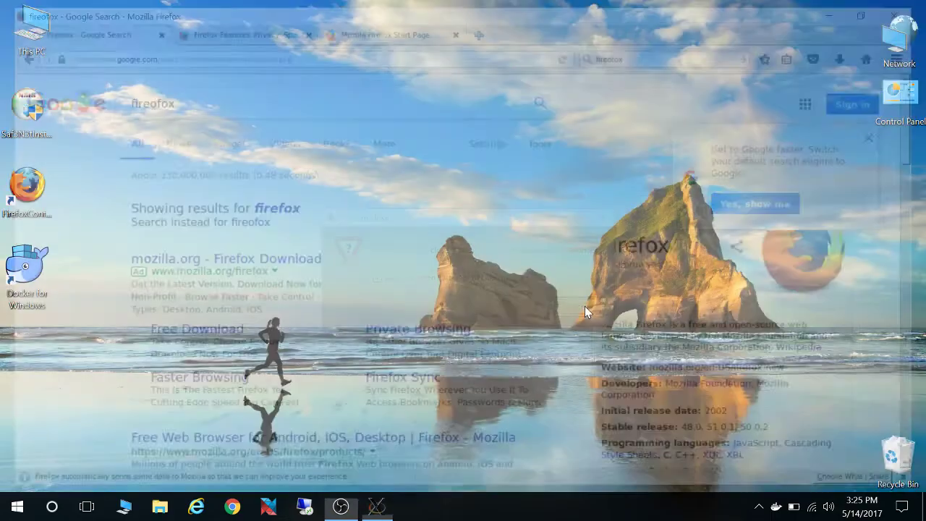
Step: Switch to the OBS window
click(341, 507)
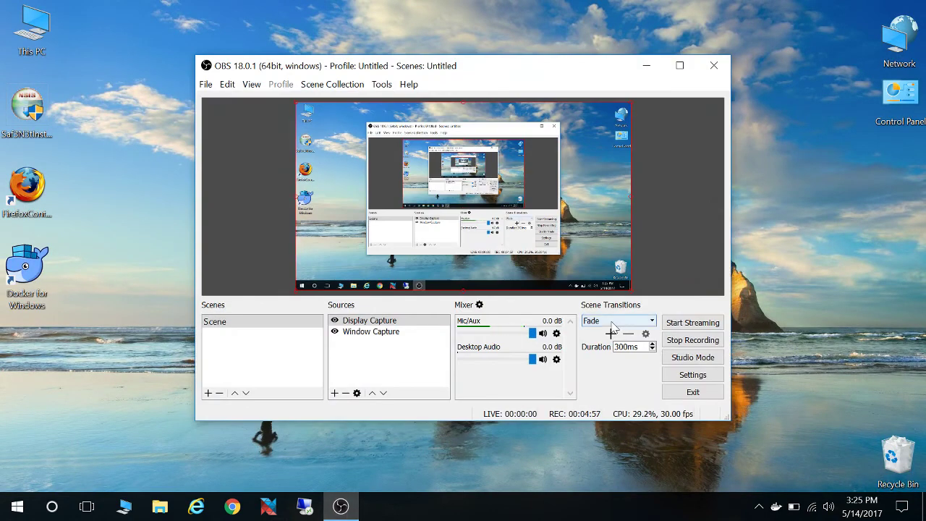
key(alt)
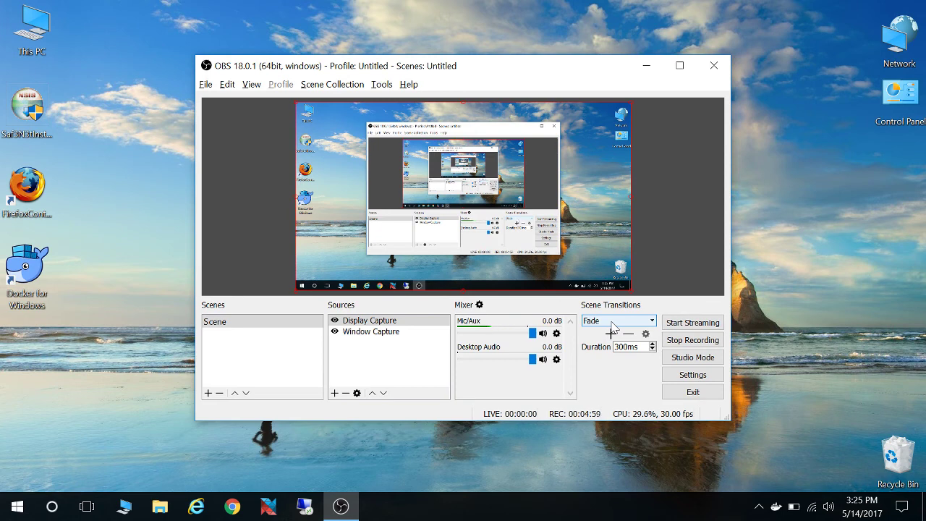